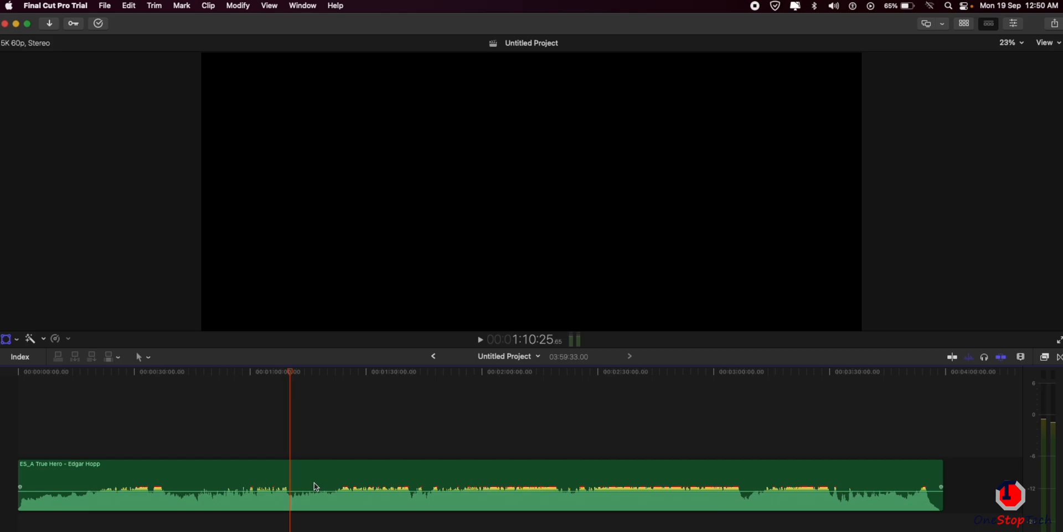
- Select a range about 11:48 long on the music clip, from roughly 1:07 on the timeline, with the Range Selection tool
key(super+equal)
key(super+equal)
key(super+equal)
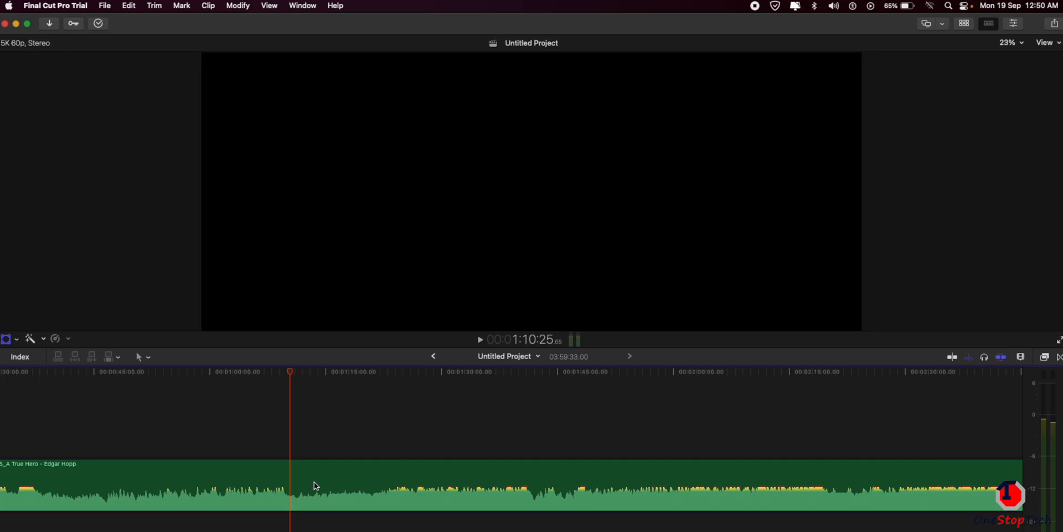
key(super+minus)
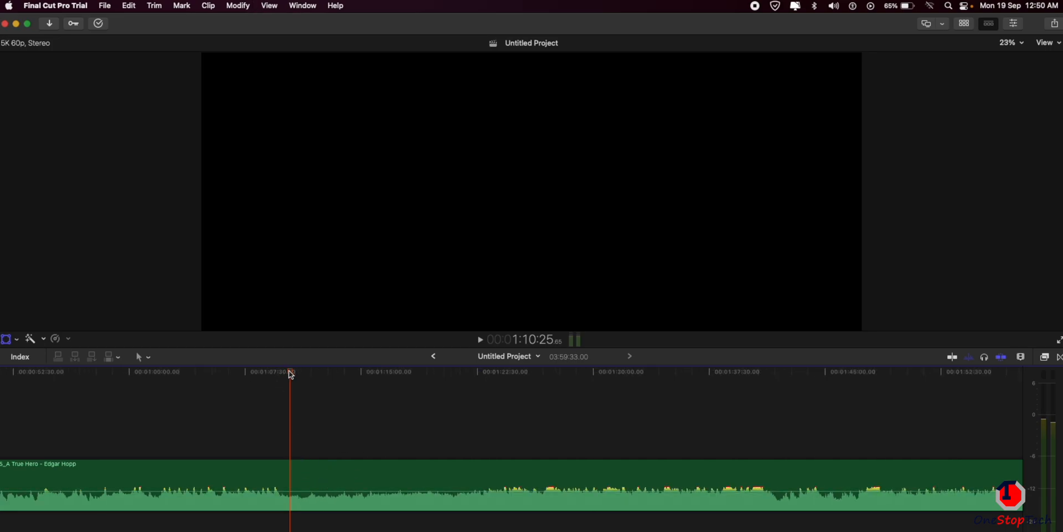
drag(288, 459, 305, 467)
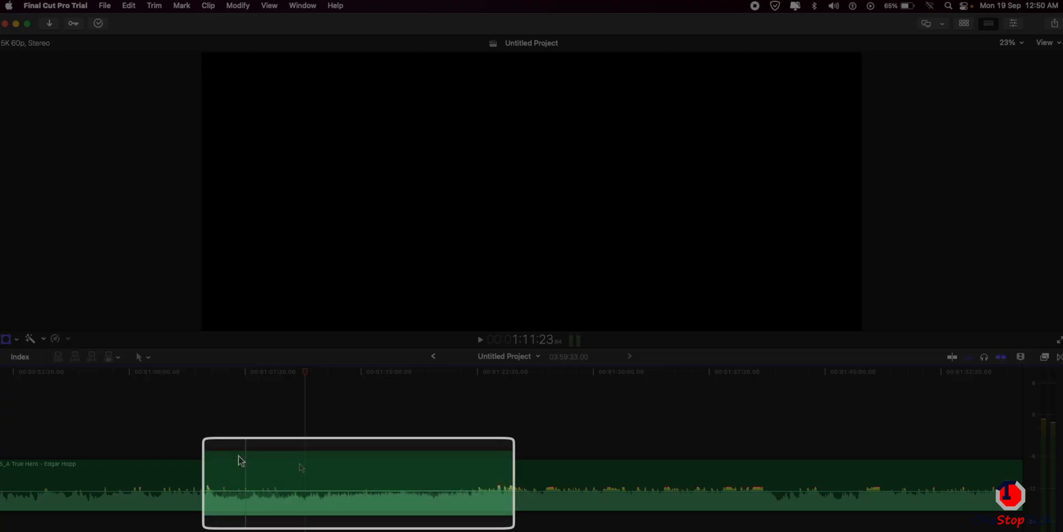
key(r)
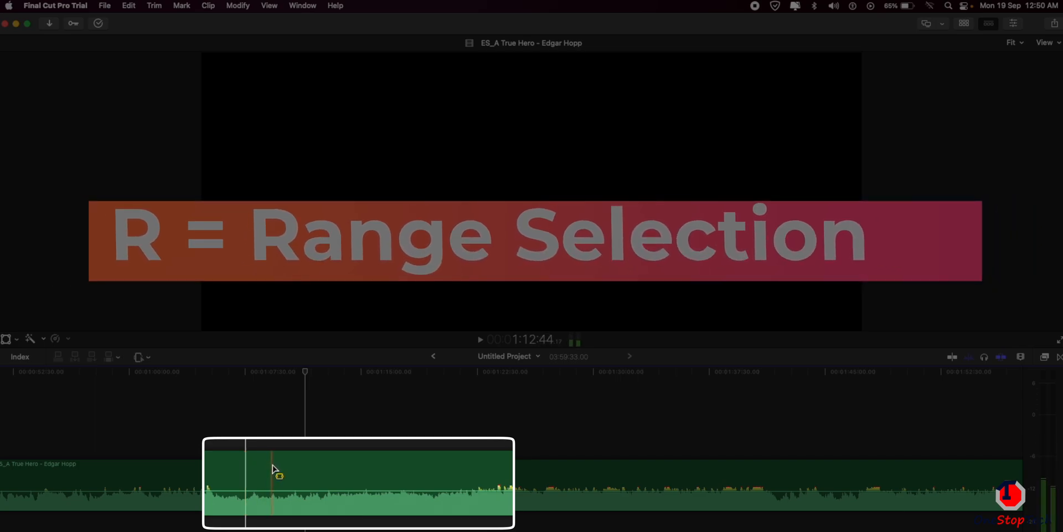
drag(240, 467, 472, 482)
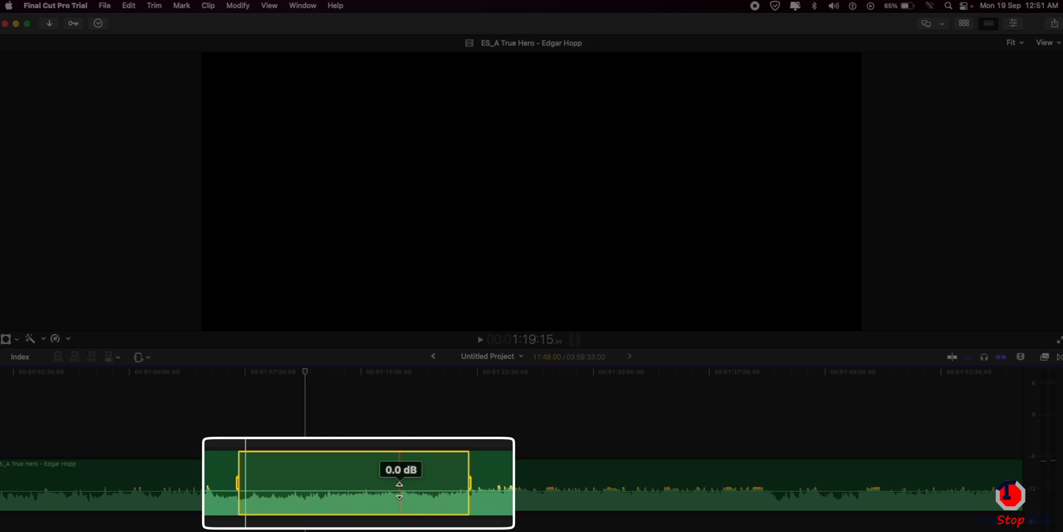
- Lower the selected range's volume, trying -23.0 dB and -14.0 dB before settling below -14 dB, and clear the selection
drag(399, 490, 399, 501)
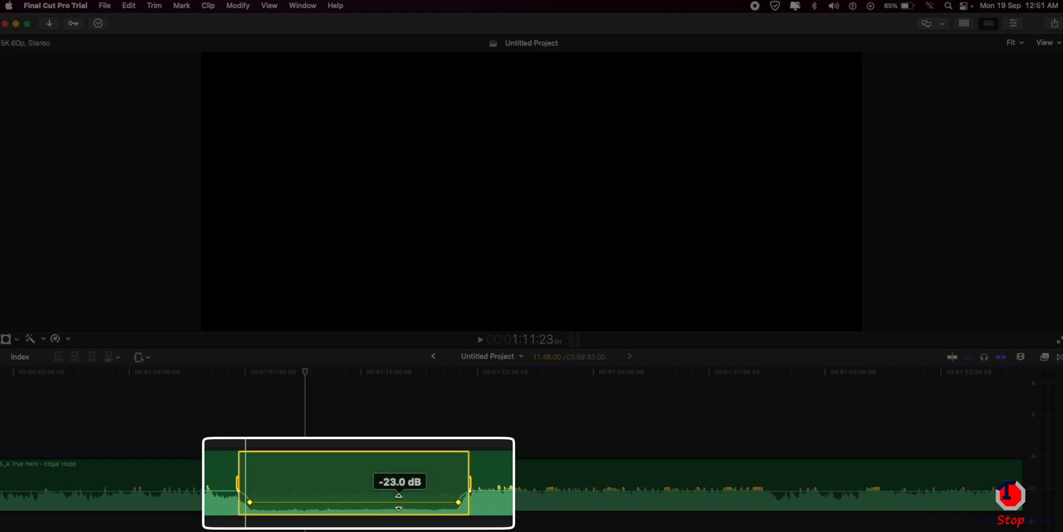
mouse_move(399, 502)
mouse_down()
mouse_move(396, 515)
mouse_move(394, 498)
mouse_up()
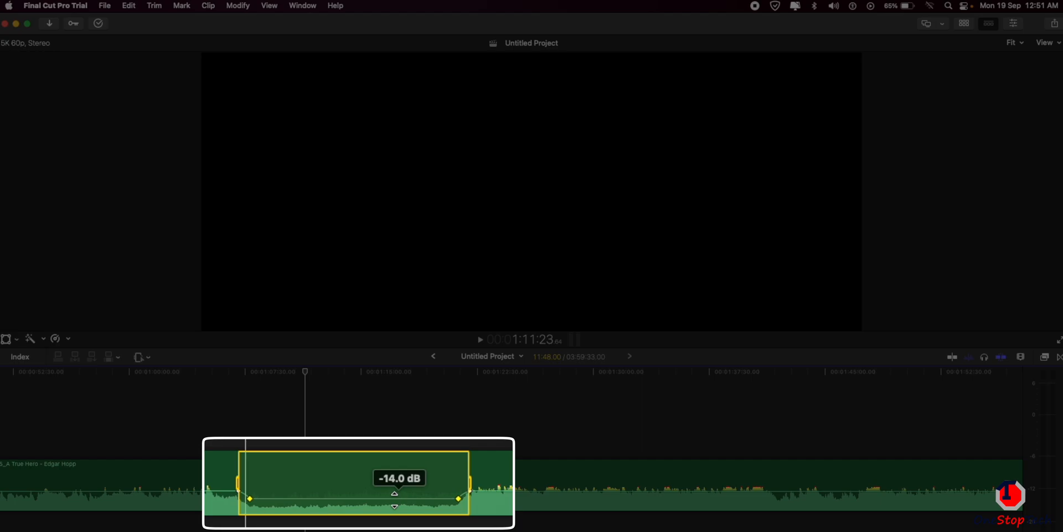
drag(394, 498, 394, 503)
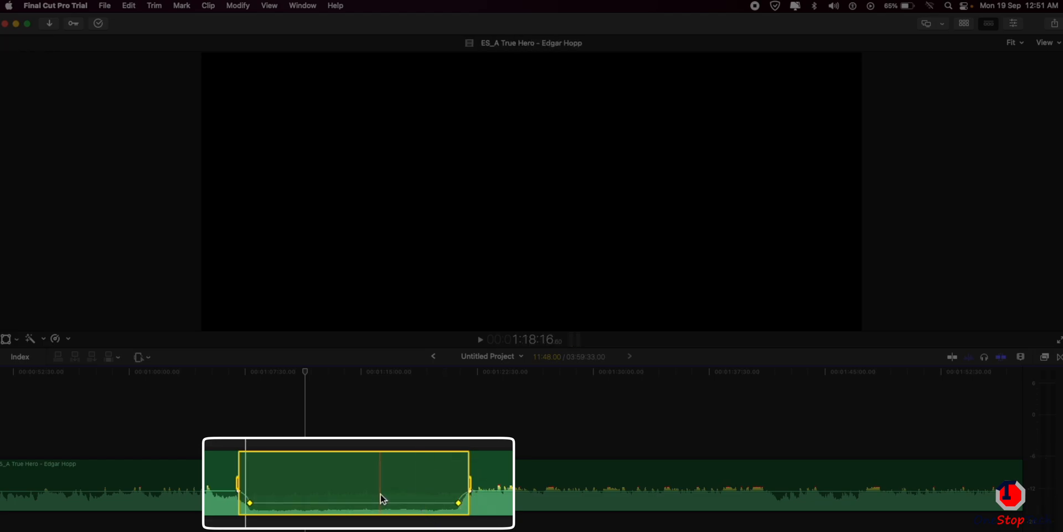
click(308, 422)
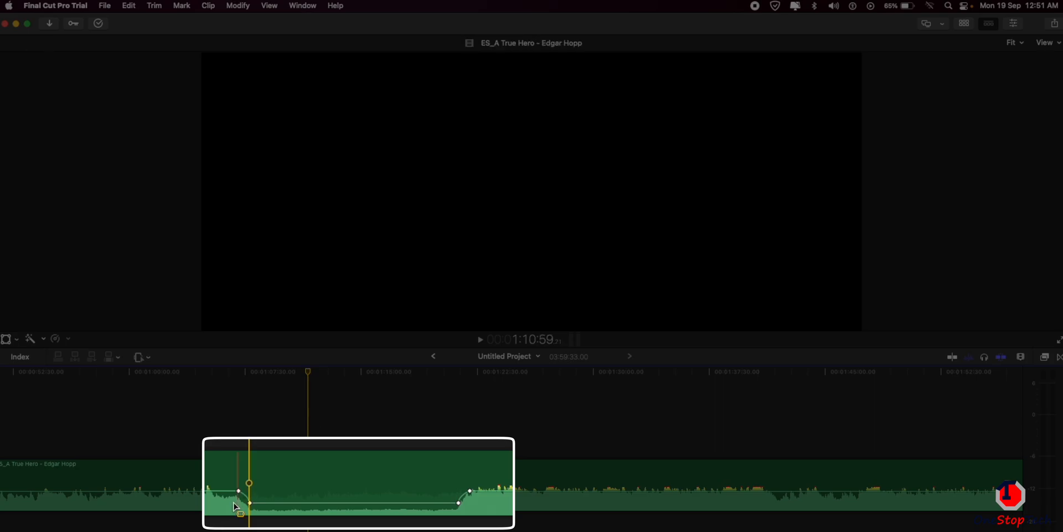
mouse_move(250, 504)
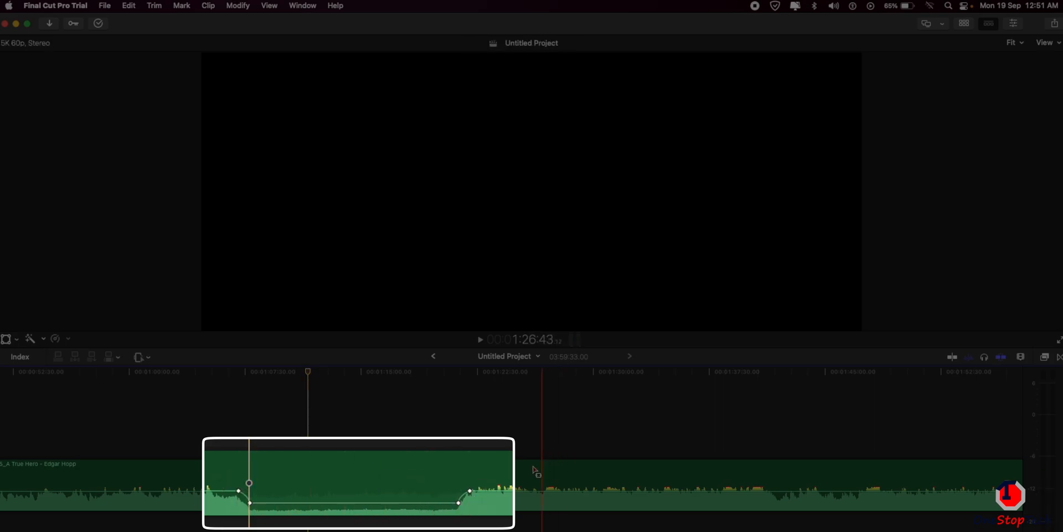
- Add four volume keyframes to the music clip, a pair near 1:26 and a pair near 1:31, and lower the level between the pairs
drag(542, 482, 668, 497)
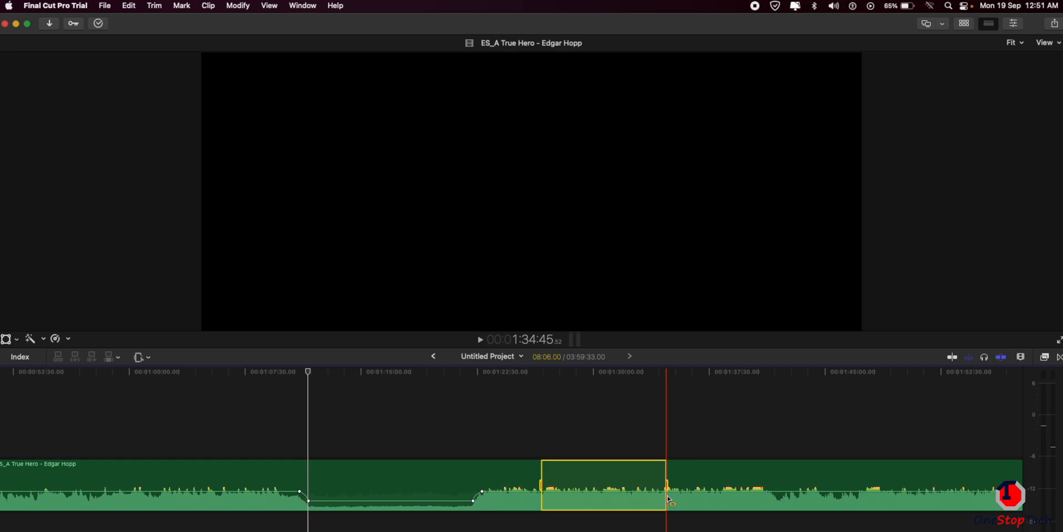
click(547, 423)
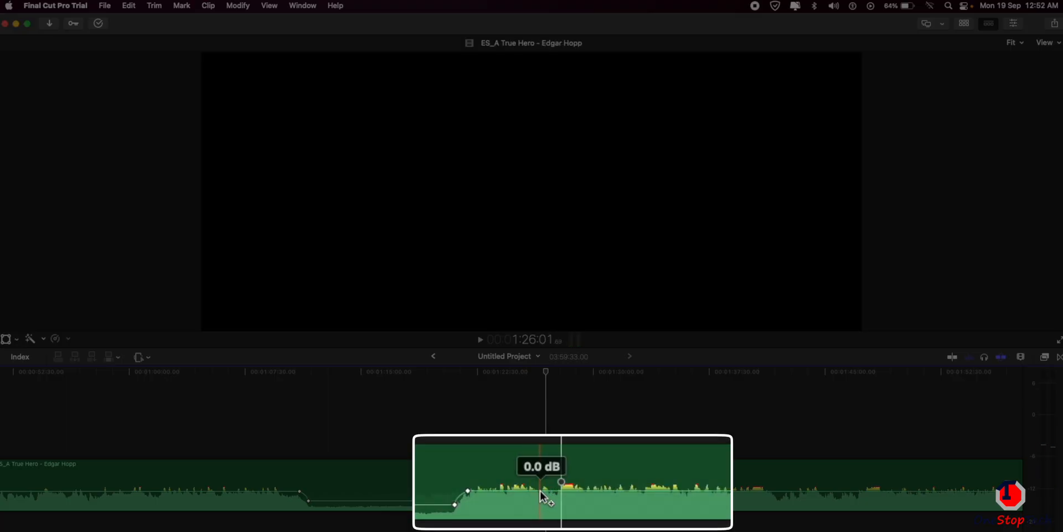
alt+click(540, 490)
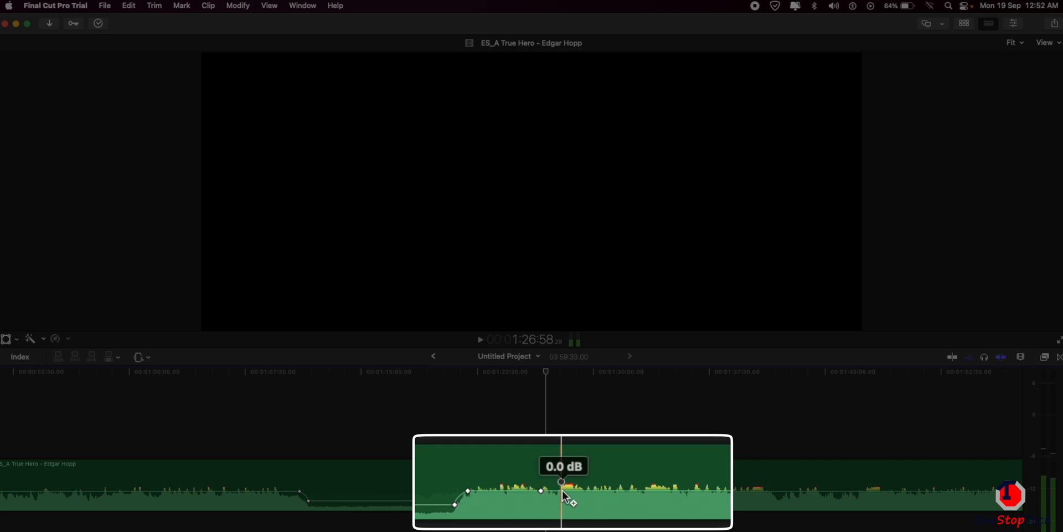
alt+click(563, 490)
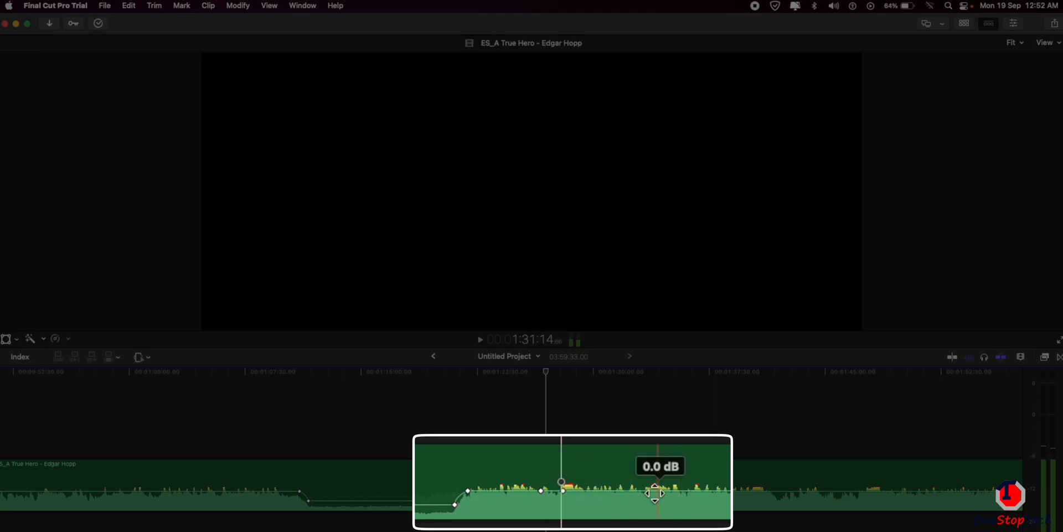
click(647, 492)
alt+click(647, 492)
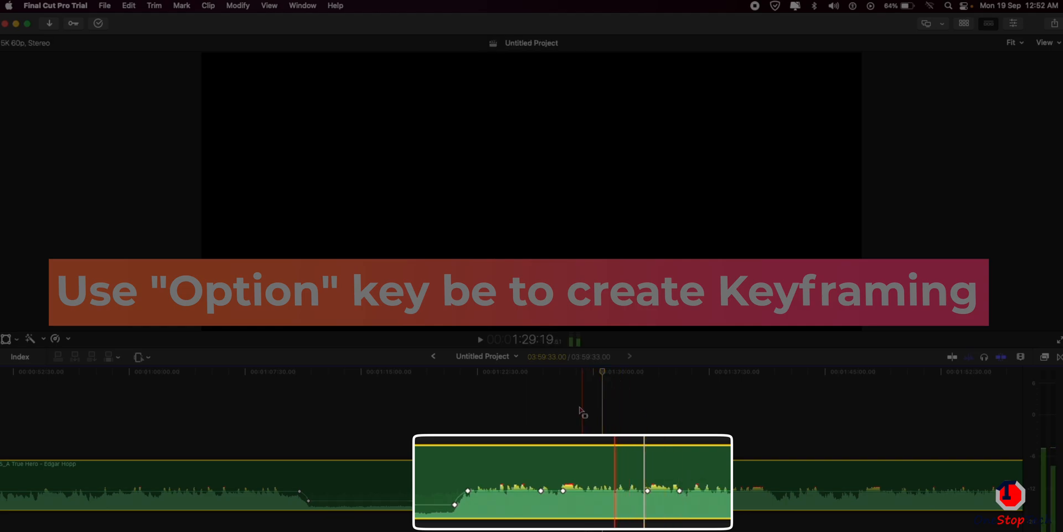
drag(596, 490, 570, 503)
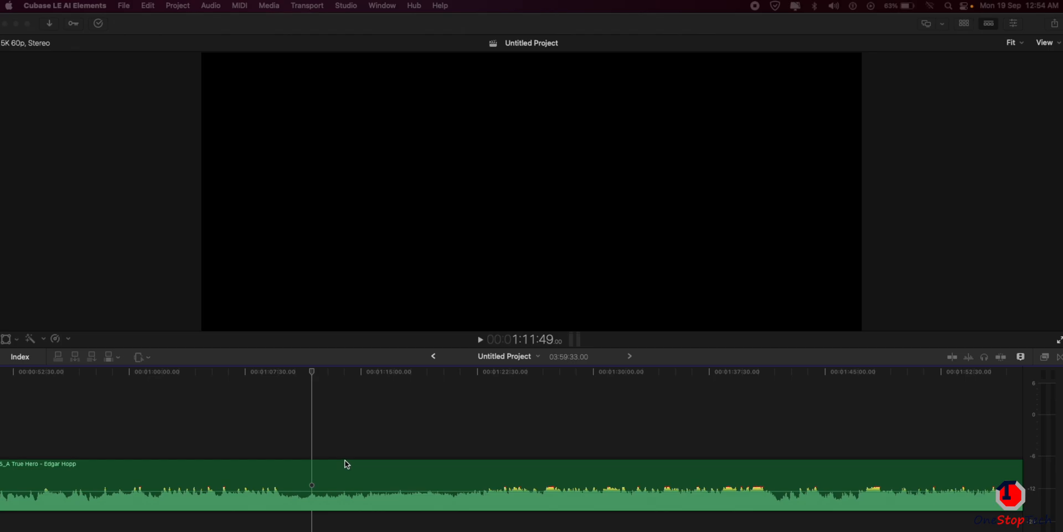
- Mark a 12:26 range on the music clip with an in point at about 1:10:14 and an out point near 1:22
click(286, 414)
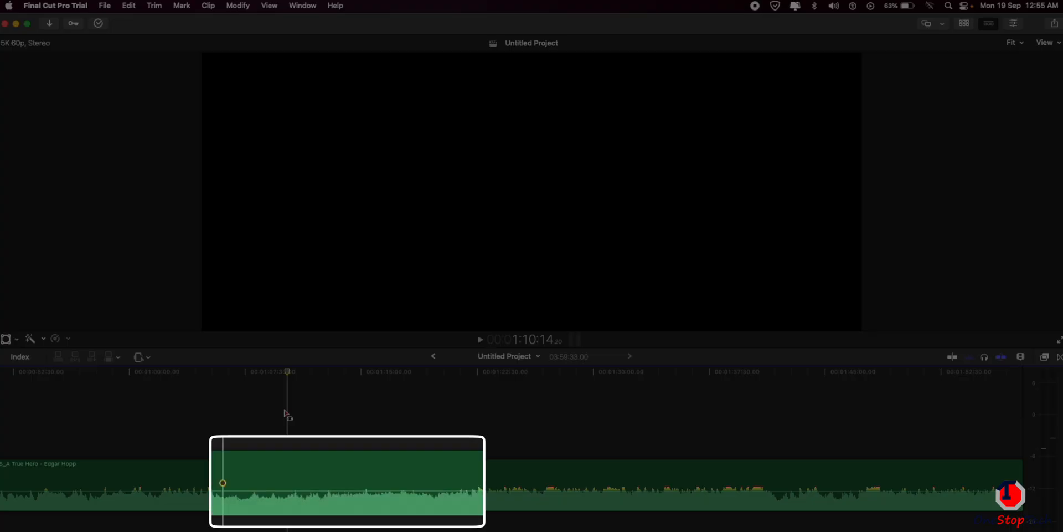
key(i)
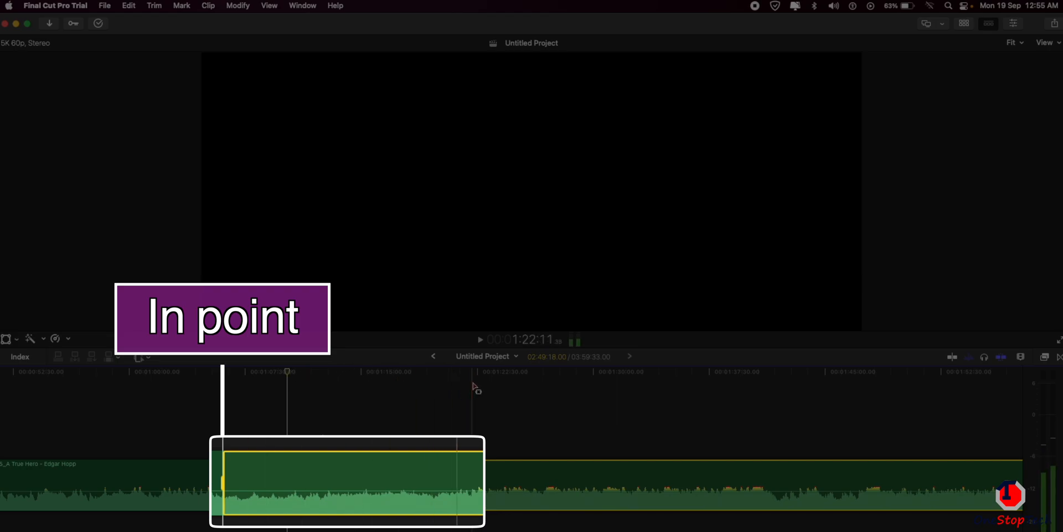
key(o)
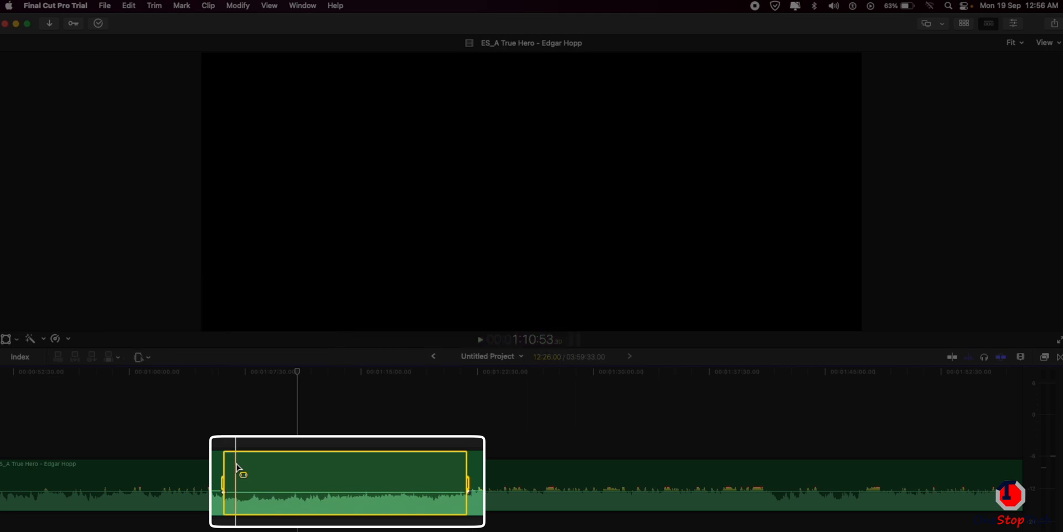
key(super+z)
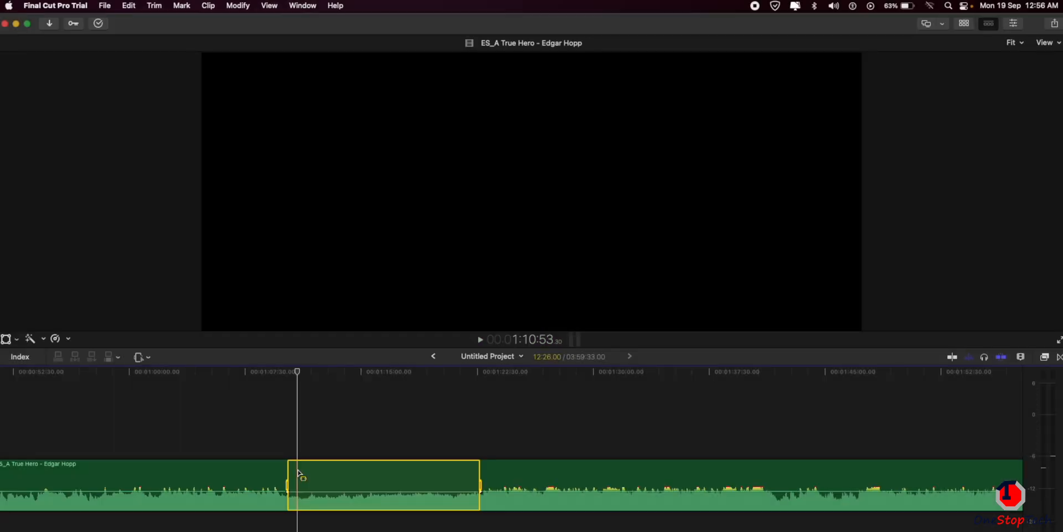
click(298, 474)
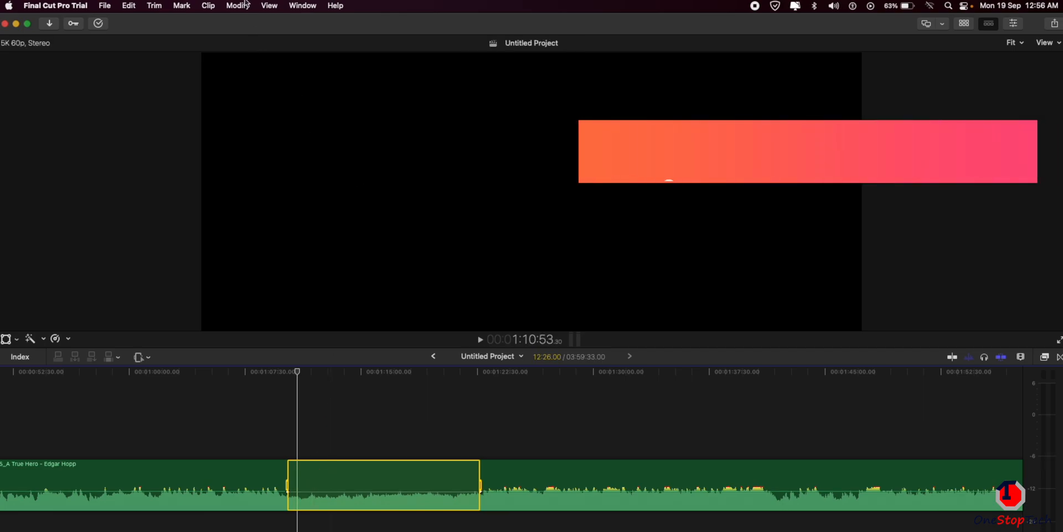
- Adjust the volume of the marked range to Silence (-∞)
click(246, 4)
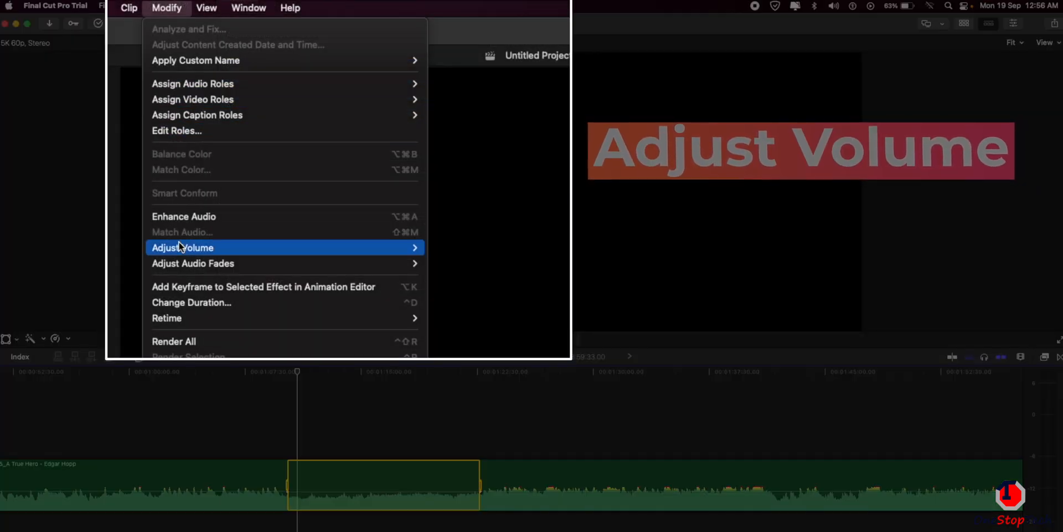
mouse_move(241, 192)
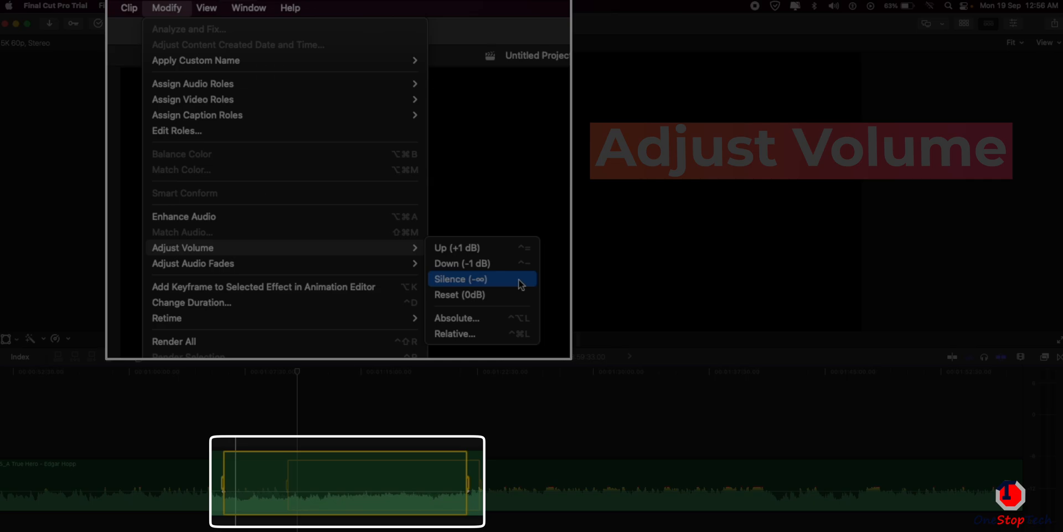
click(520, 284)
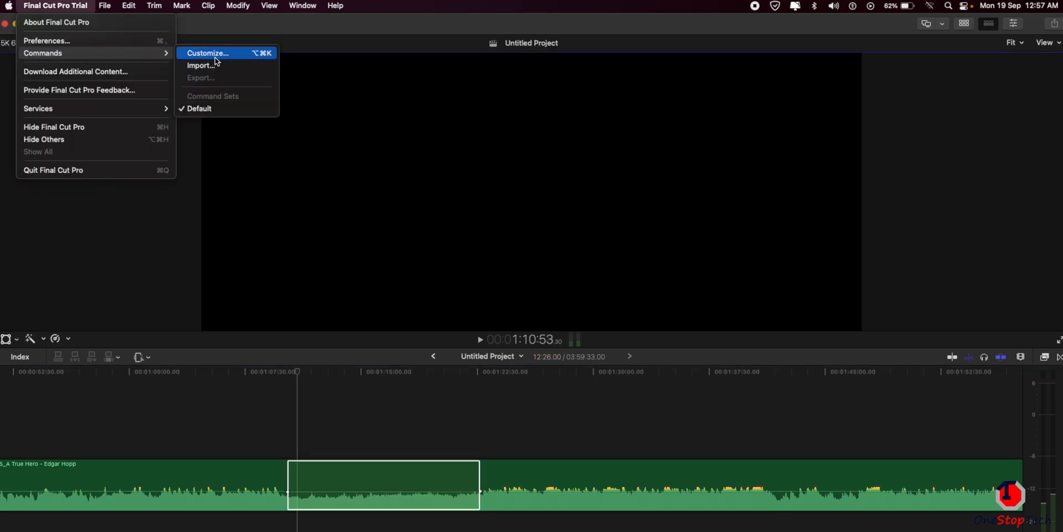
- Open the Command Editor and duplicate the Default command set under the name Imported
click(112, 240)
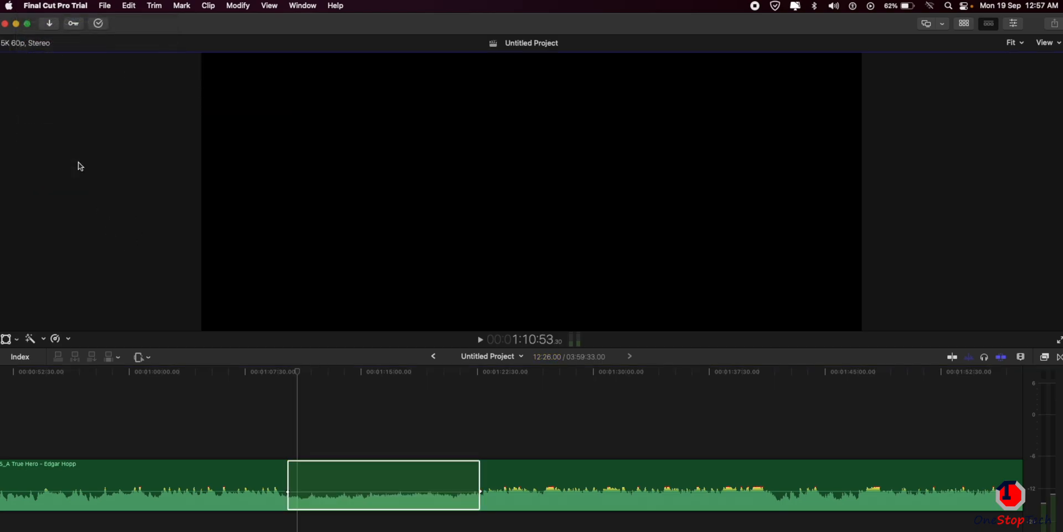
click(56, 5)
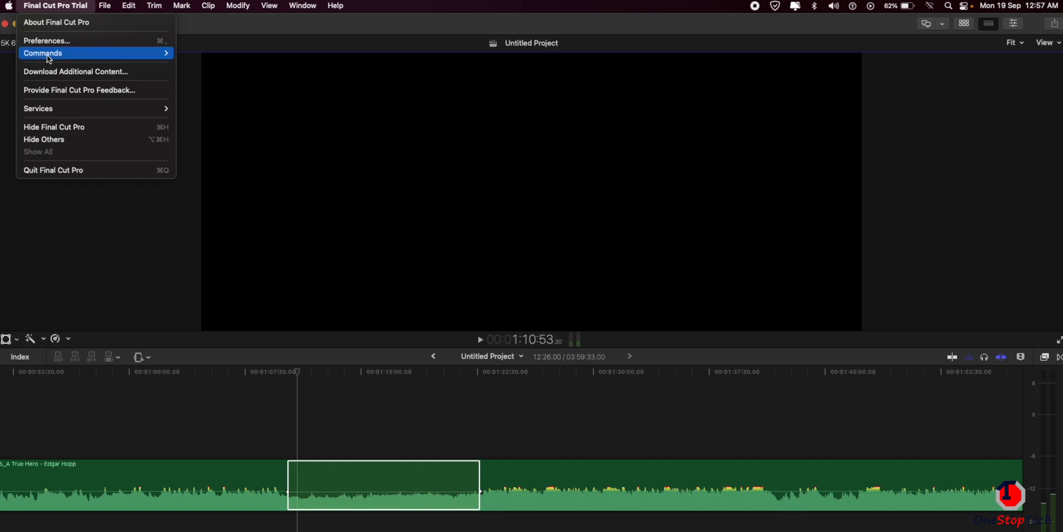
mouse_move(49, 59)
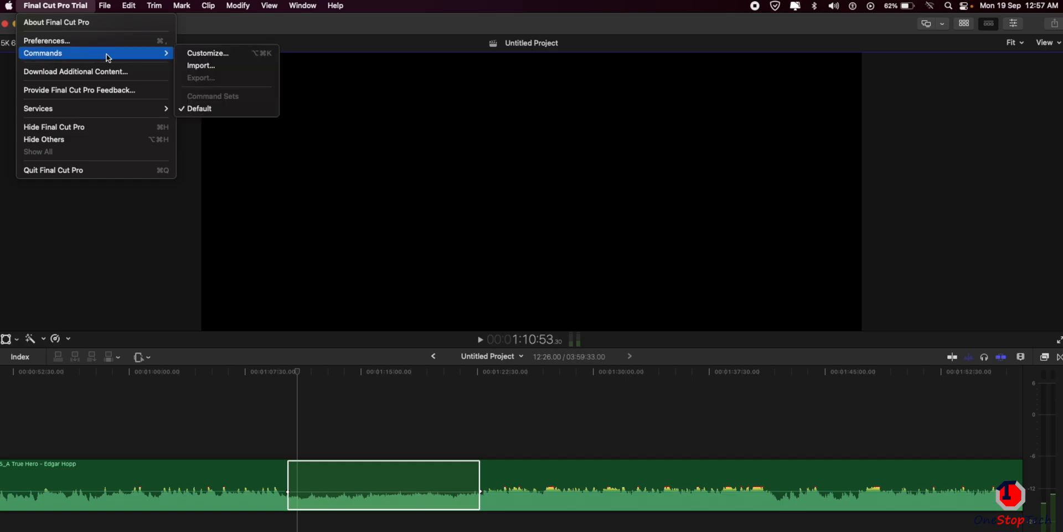
click(228, 54)
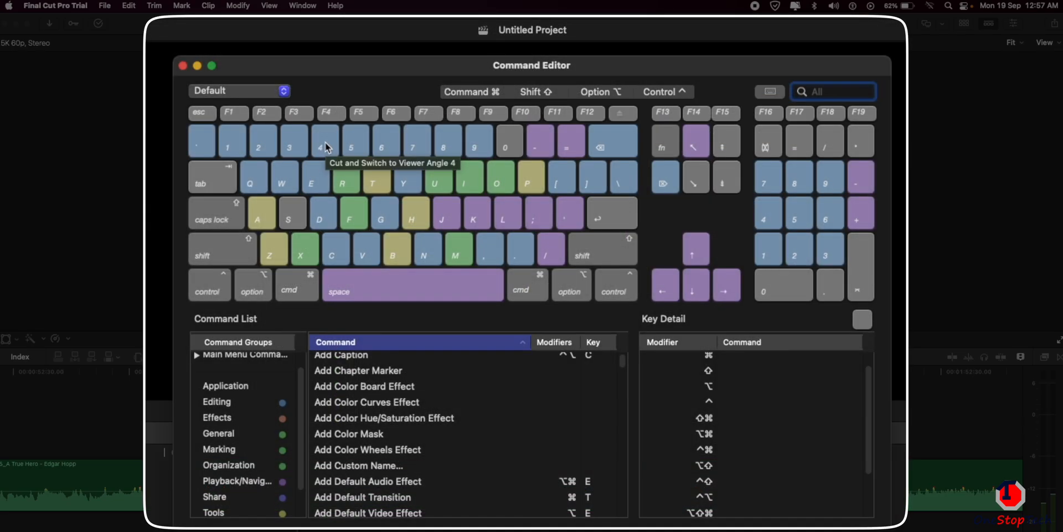
click(234, 88)
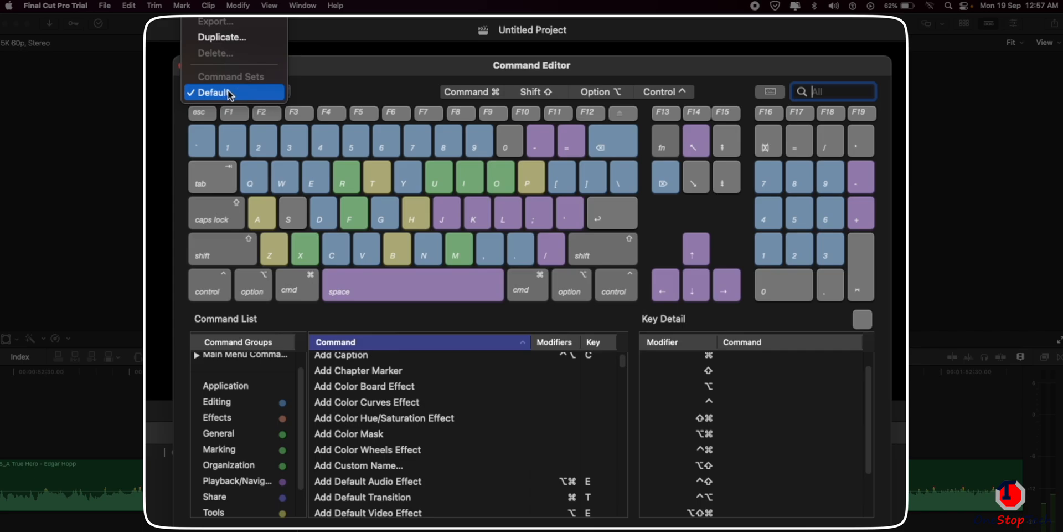
click(242, 42)
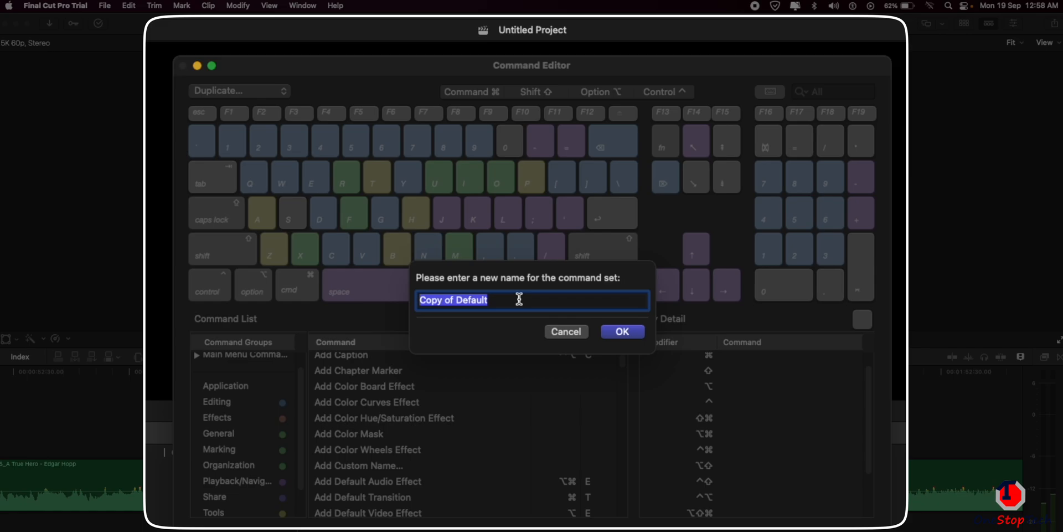
text(Imported)
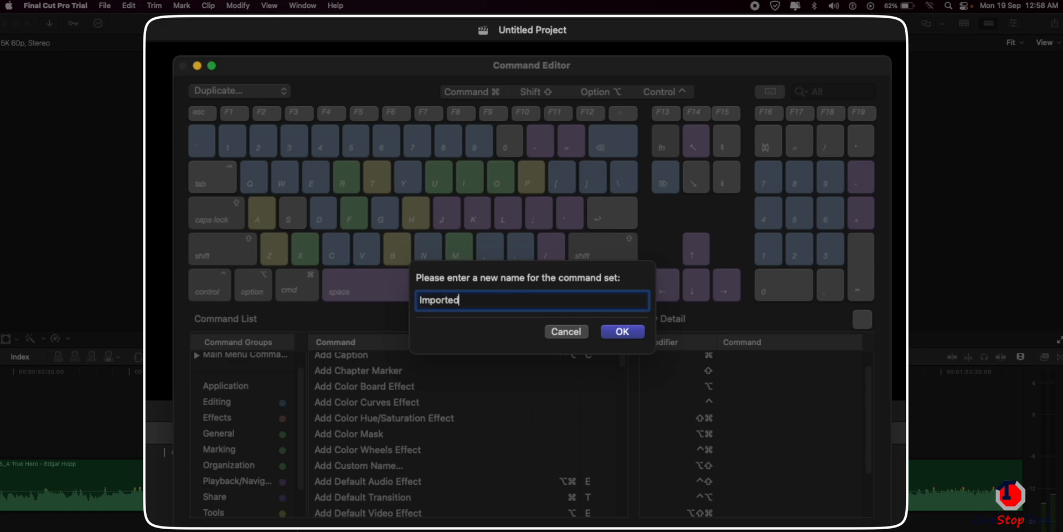
click(636, 334)
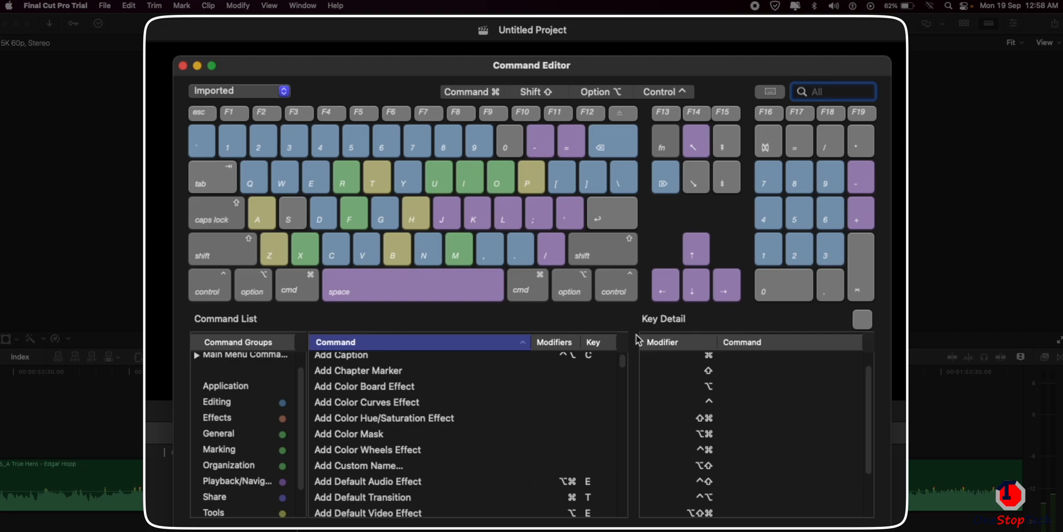
- Search the commands for silence and try to assign the S key to Set Volume to Silence (-∞)
click(277, 90)
text(silence)
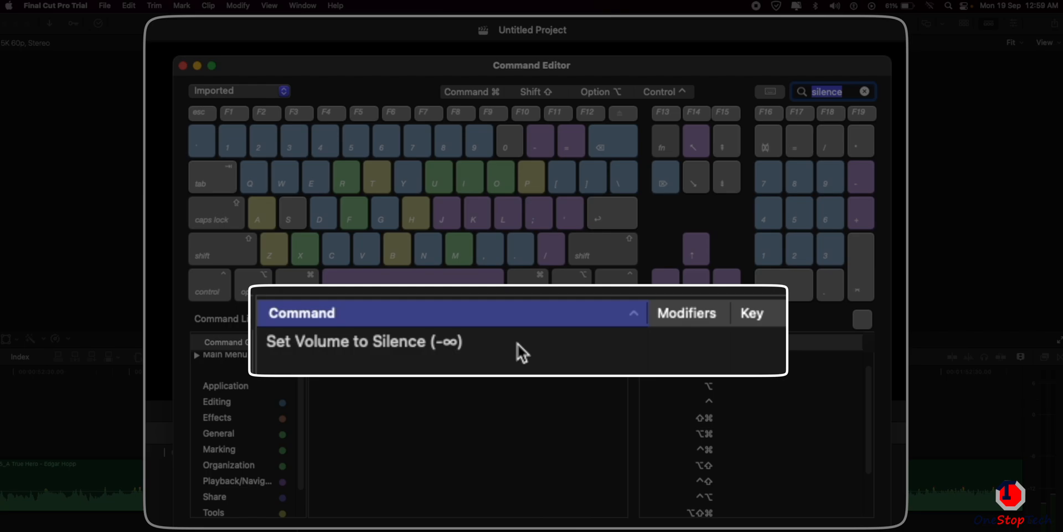
click(356, 344)
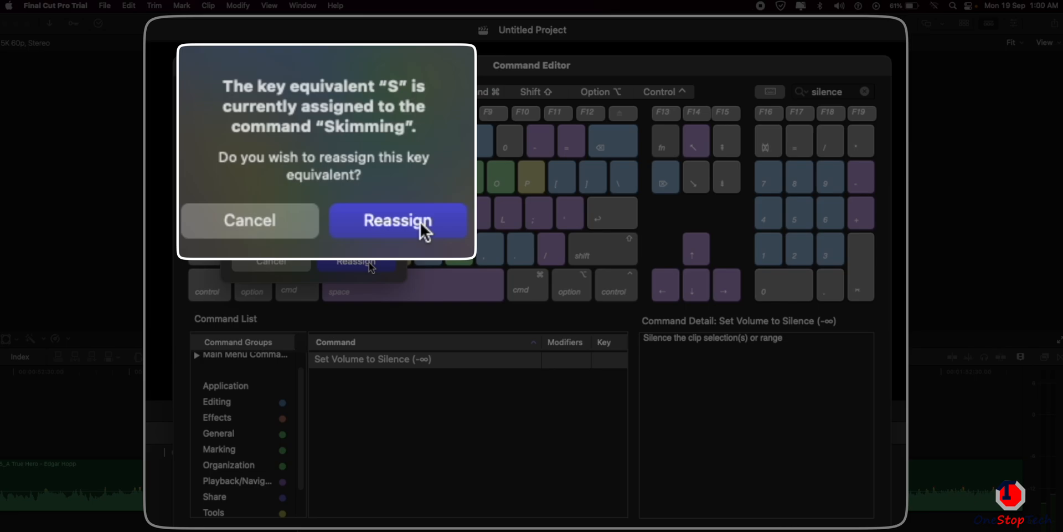
click(268, 262)
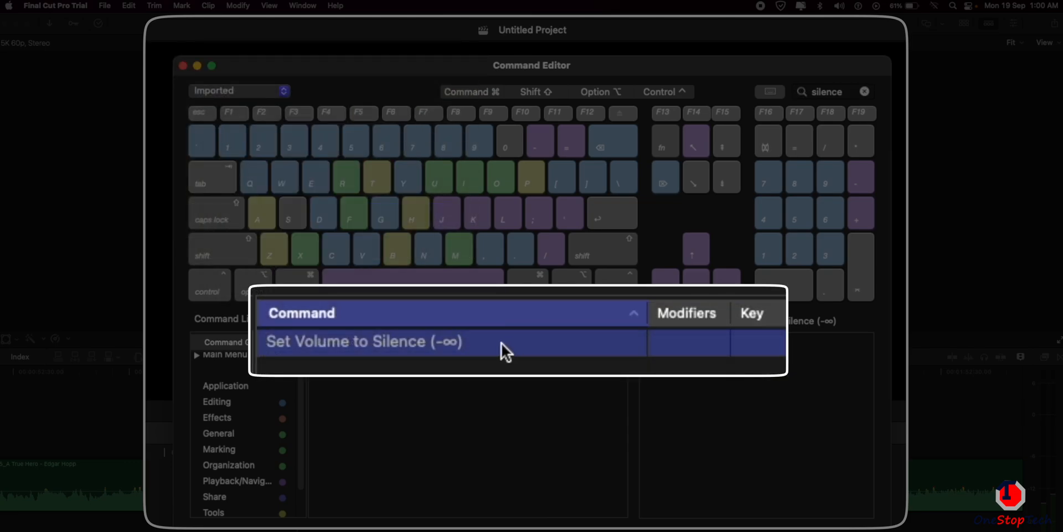
- Assign Command-S to Set Volume to Silence (-∞), save the command set and close the Command Editor
key(super)
key(super+s)
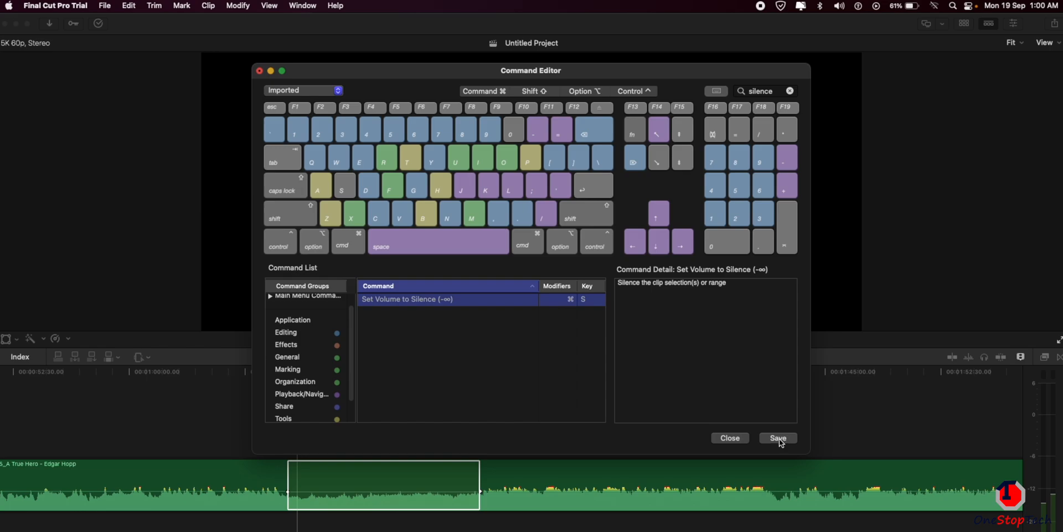
click(779, 437)
click(730, 438)
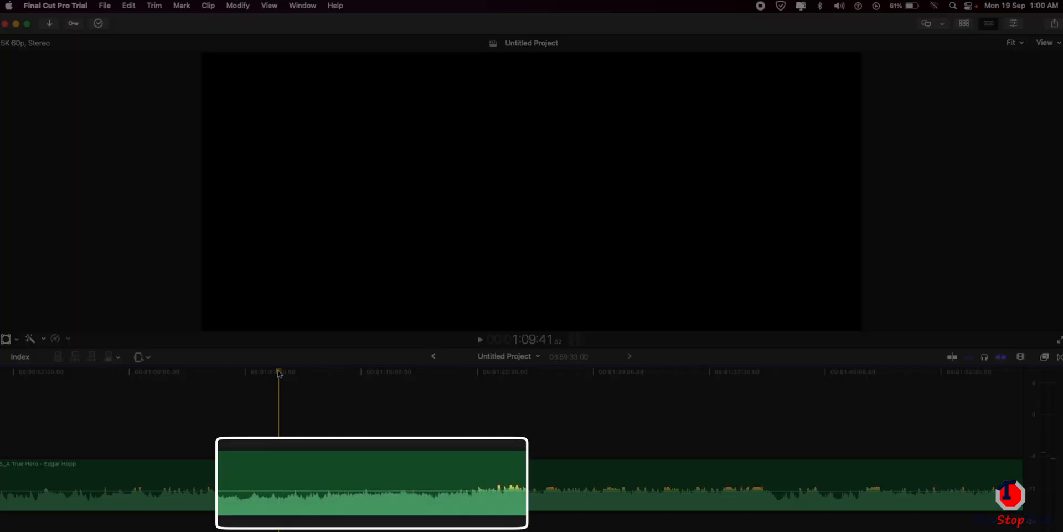
- Mark a 10:48 range on the music clip with an in point and an out point
drag(278, 371, 476, 400)
key(i)
key(o)
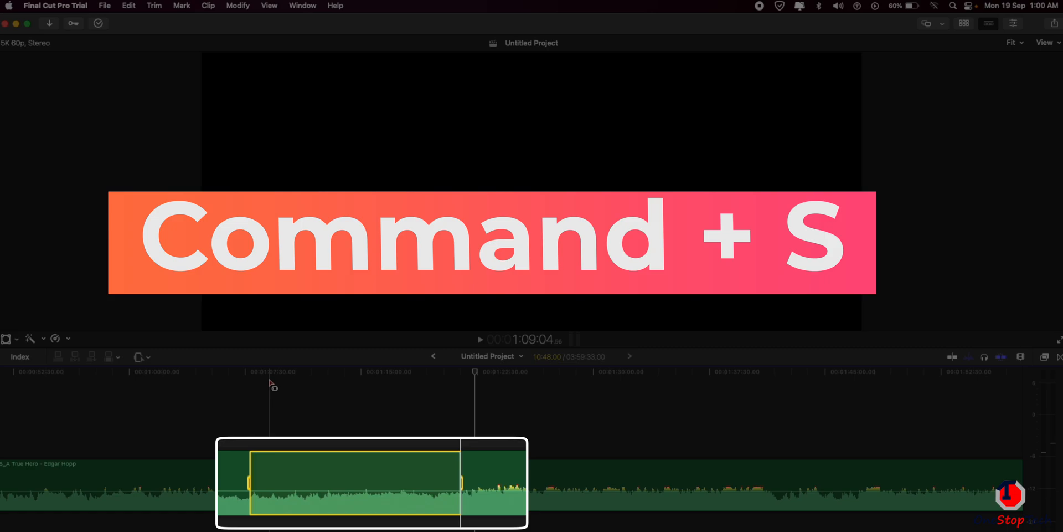
- Silence the marked range with the custom Command-S command, undo the change and clear the range
key(super+s)
click(475, 384)
key(super+z)
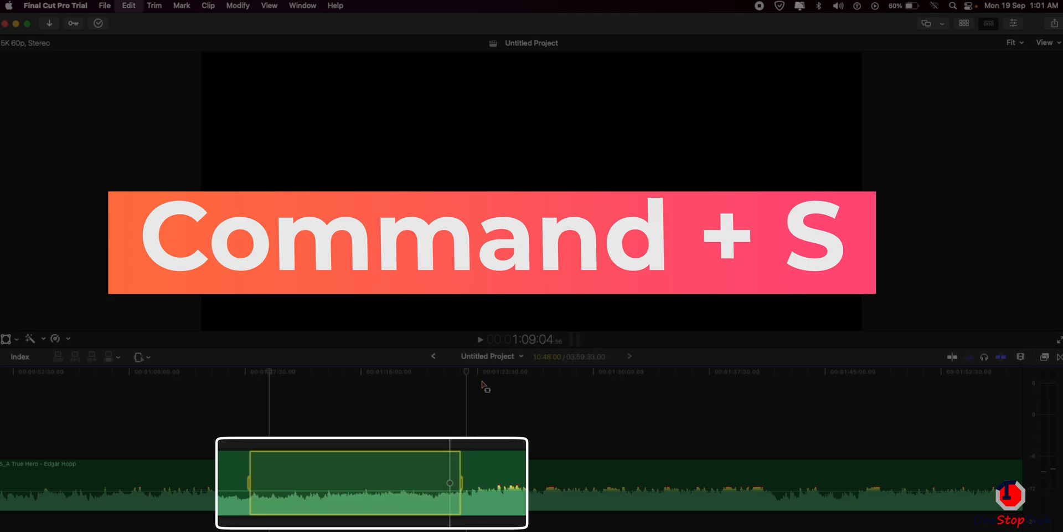
click(385, 412)
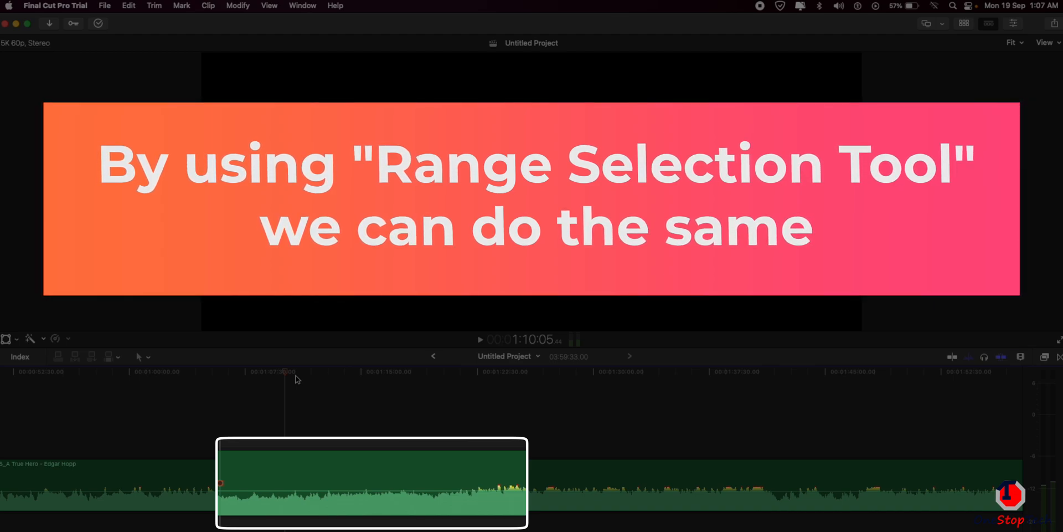
- Select a 9:31 range of the music clip with the Range Selection tool and set its volume to Silence (-∞)
key(r)
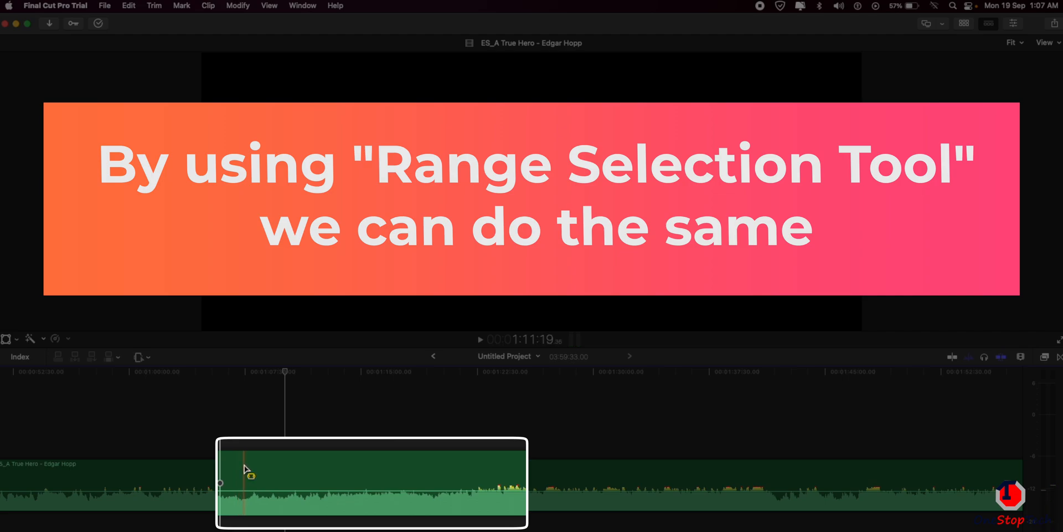
drag(246, 487, 438, 487)
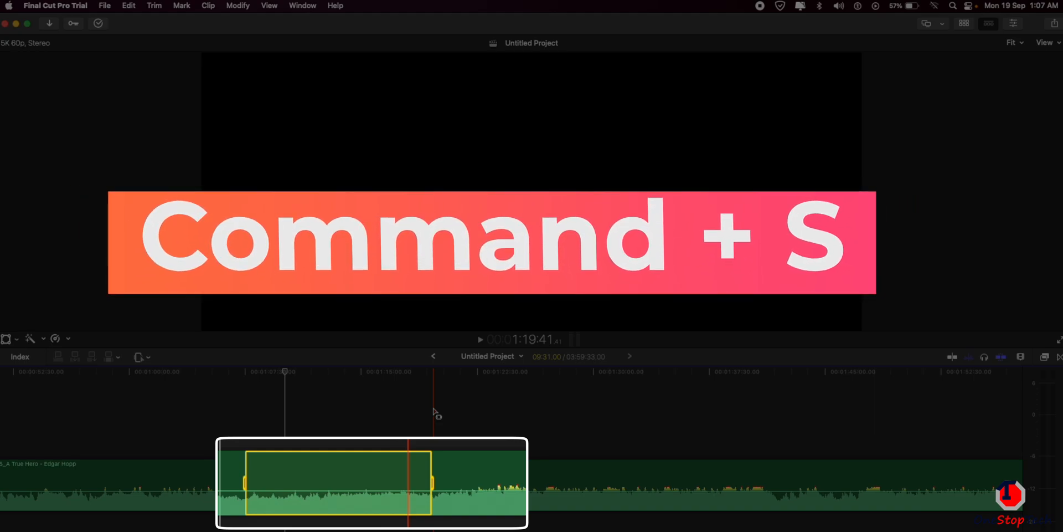
key(super+s)
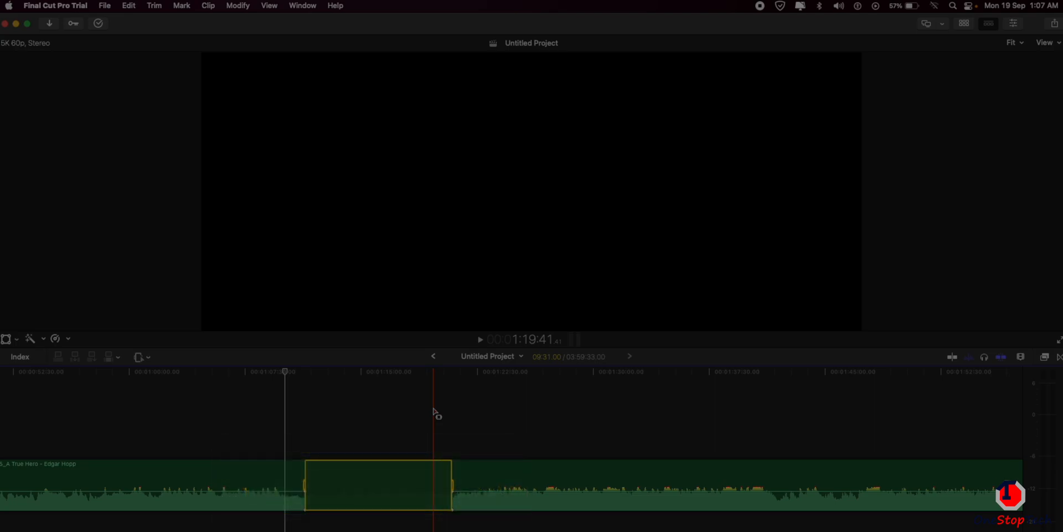
- Open the Adjust Volume commands for the selected range of the music clip
click(237, 5)
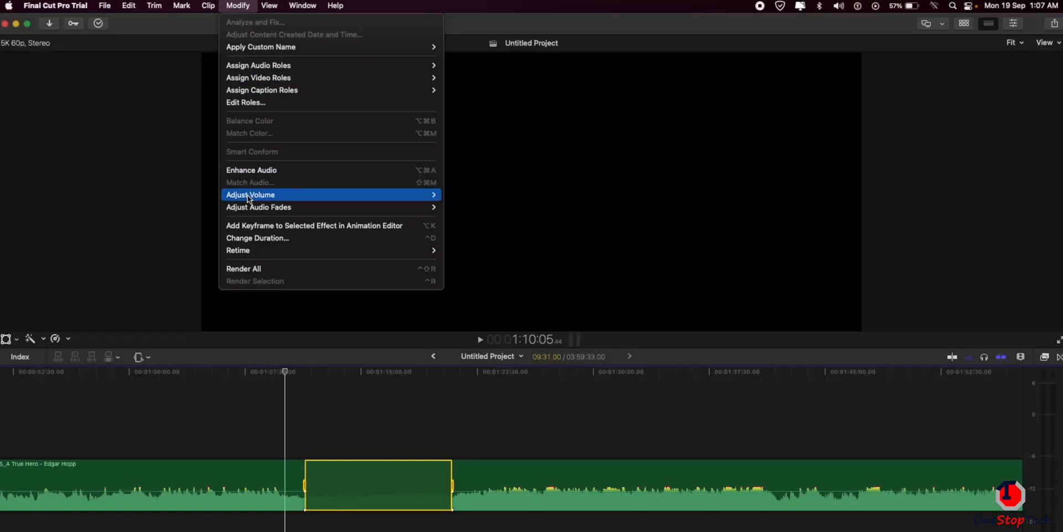
mouse_move(254, 197)
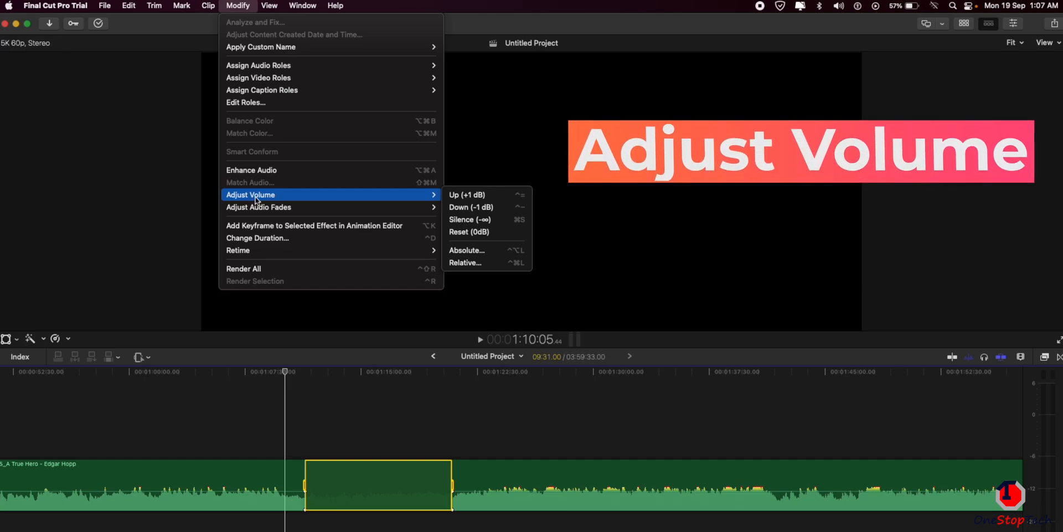